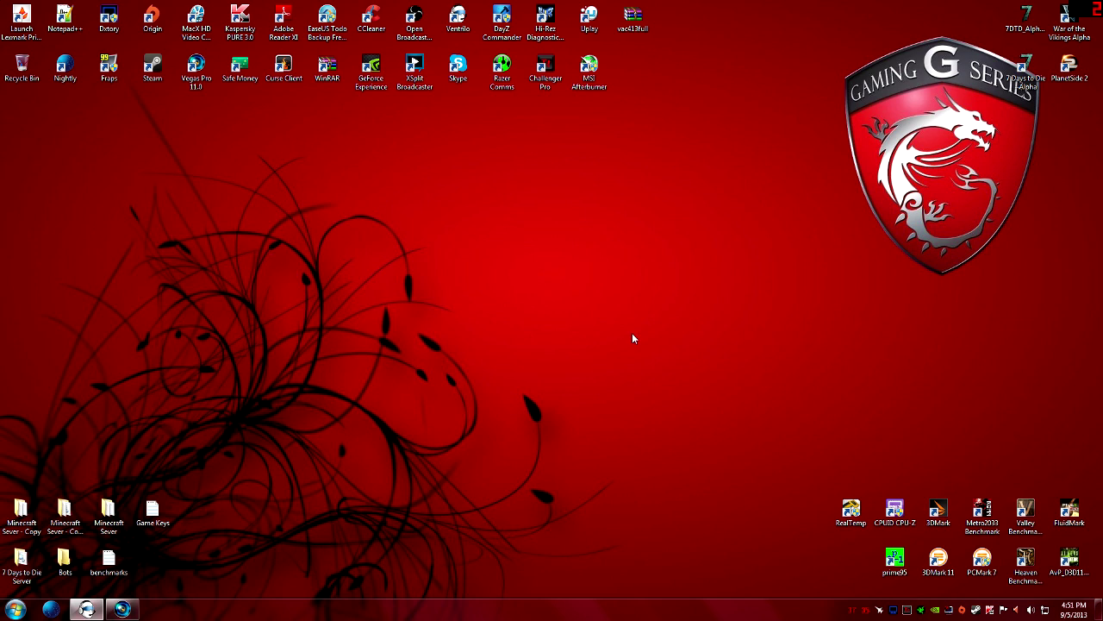
- Move the vac413full archive icon to mid-desktop and open it in WinRAR
{"action": "left_click_drag", "start_coordinate": [633, 17], "coordinate": [415, 310]}
{"action": "left_click", "coordinate": [653, 244]}
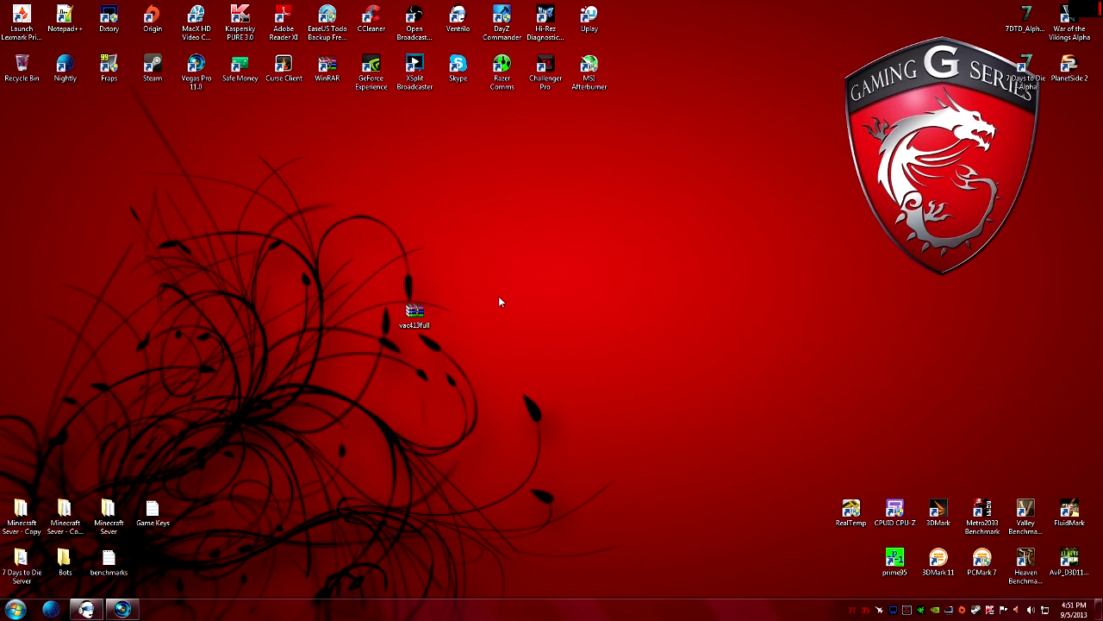
{"action": "double_click", "coordinate": [424, 325]}
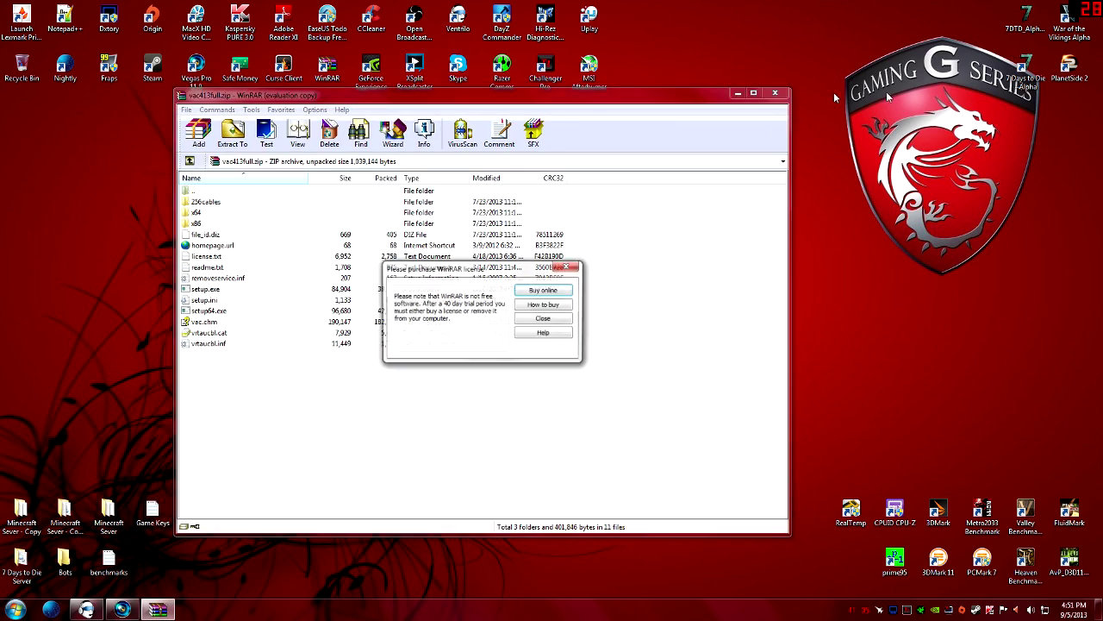
- Dismiss the WinRAR licence reminder and move the archive window and vac413full icon aside
{"action": "left_click", "coordinate": [569, 268]}
{"action": "left_click_drag", "start_coordinate": [498, 102], "coordinate": [770, 98]}
{"action": "left_click_drag", "start_coordinate": [413, 315], "coordinate": [177, 330]}
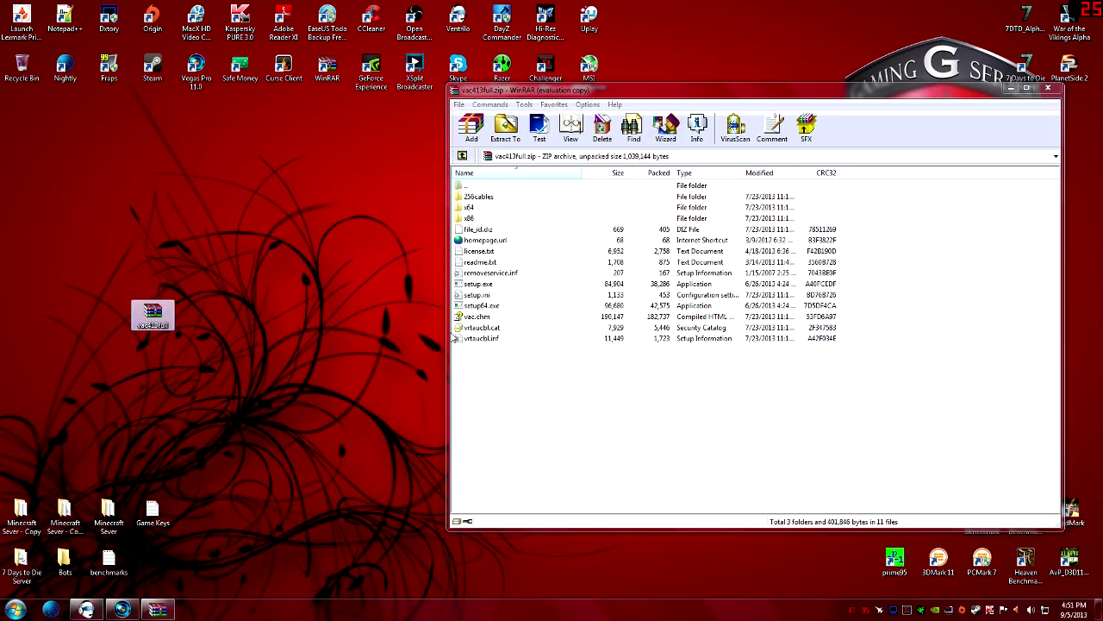
{"action": "left_click", "coordinate": [497, 287]}
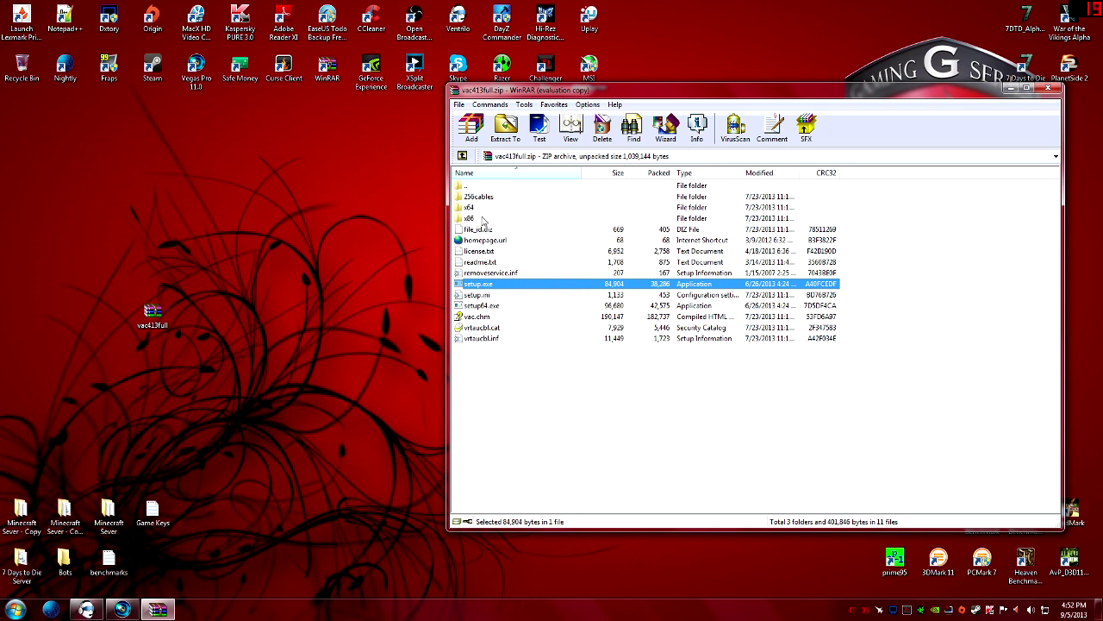
- Open the x64 folder and point out audiorepeater.exe and audiorepeater_ks.exe
{"action": "left_click", "coordinate": [476, 220]}
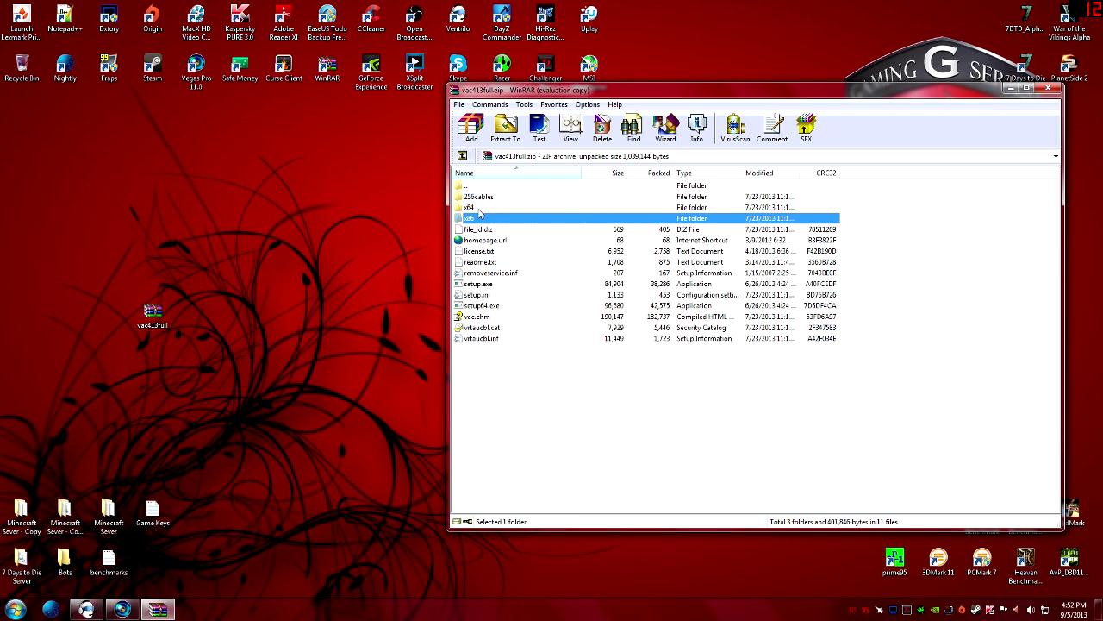
{"action": "left_click", "coordinate": [479, 208]}
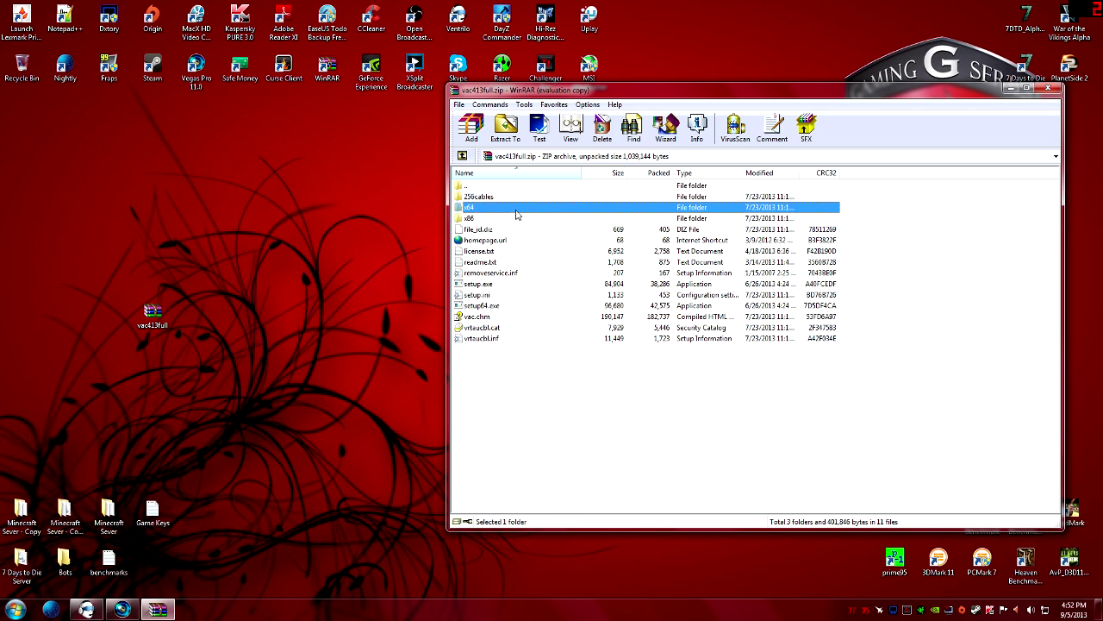
{"action": "double_click", "coordinate": [517, 210]}
{"action": "key", "text": "Down"}
{"action": "left_click", "coordinate": [496, 210]}
{"action": "left_click", "coordinate": [497, 201]}
{"action": "left_click", "coordinate": [497, 208]}
{"action": "left_click", "coordinate": [497, 201]}
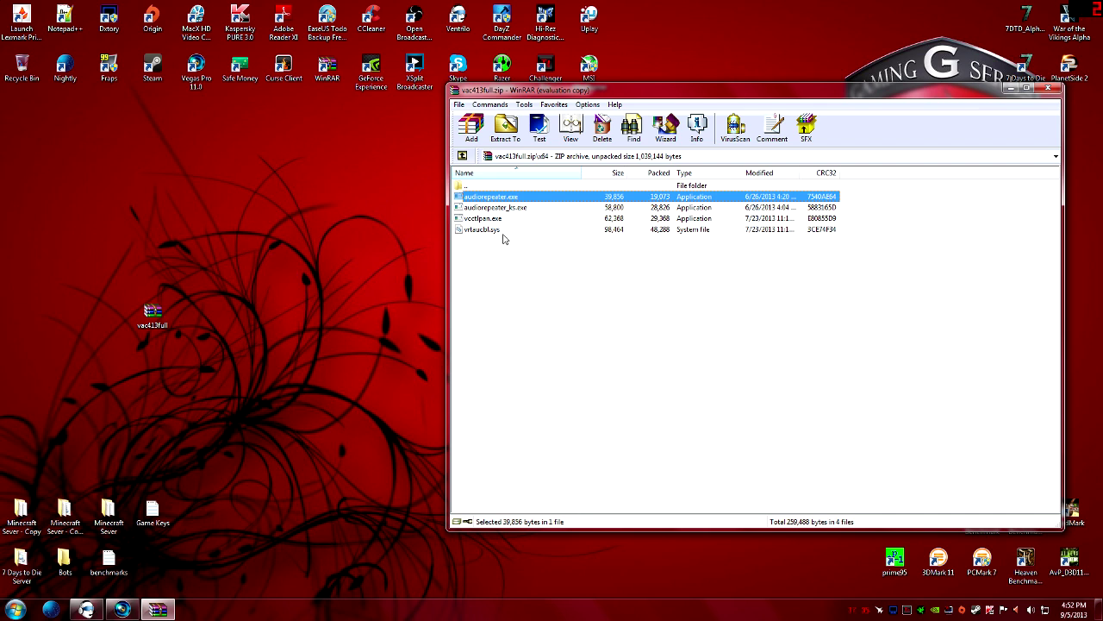
- Run vcctlpan.exe from the x64 folder to show both cables' 22050–48000 rate settings
{"action": "double_click", "coordinate": [481, 218]}
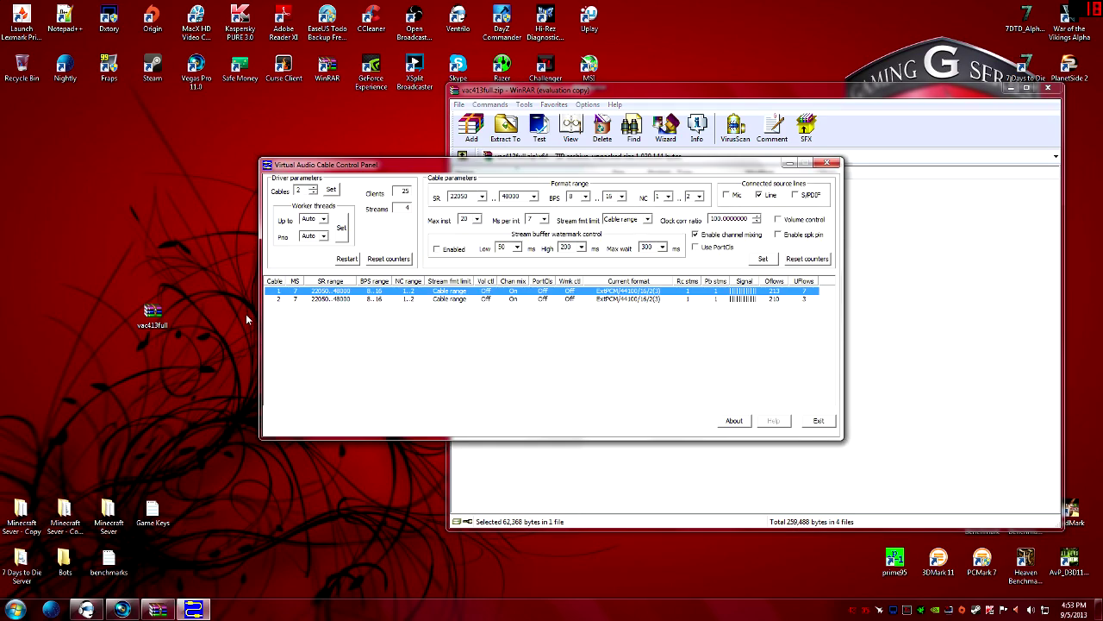
{"action": "left_click_drag", "start_coordinate": [653, 170], "coordinate": [620, 172]}
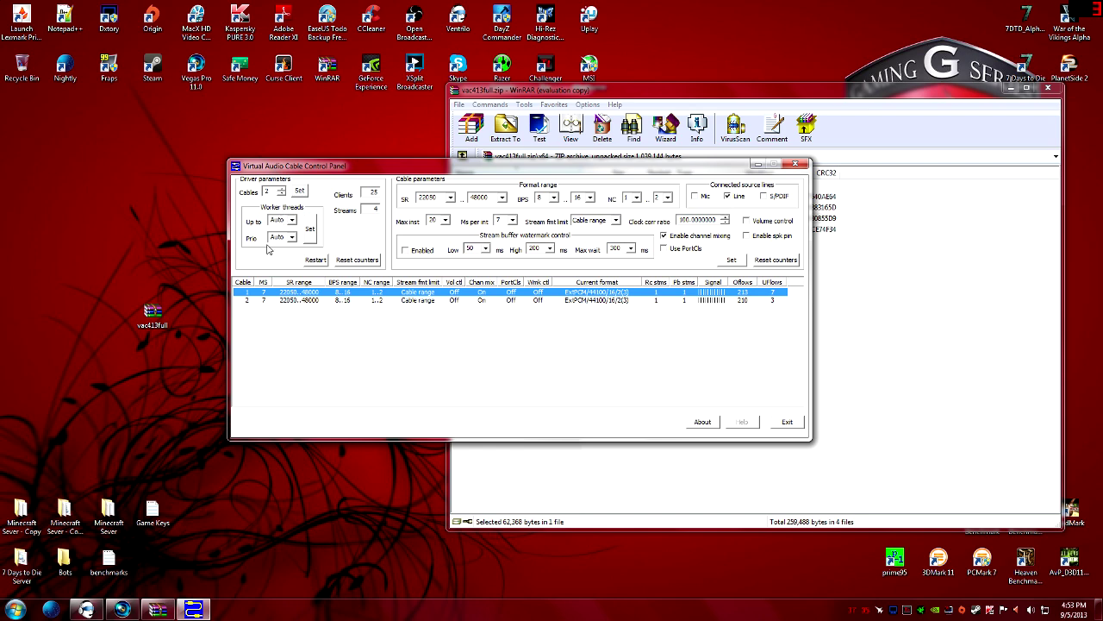
{"action": "left_click", "coordinate": [89, 610]}
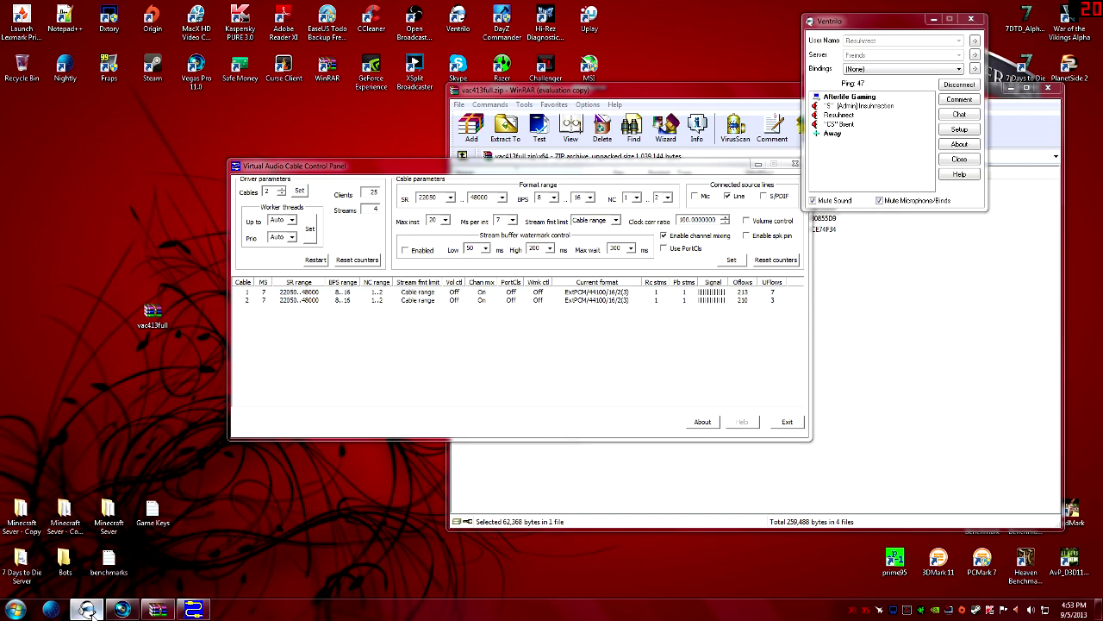
{"action": "left_click", "coordinate": [87, 609]}
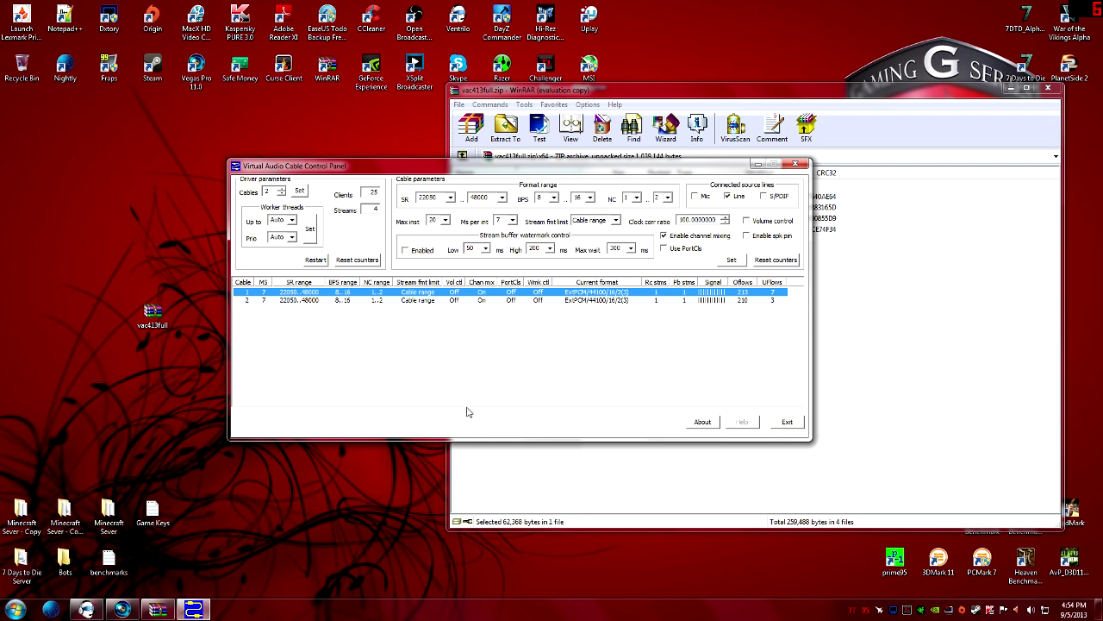
- Exit the VAC Control Panel and WinRAR, returning the vac413full icon to the top row
{"action": "left_click", "coordinate": [781, 425]}
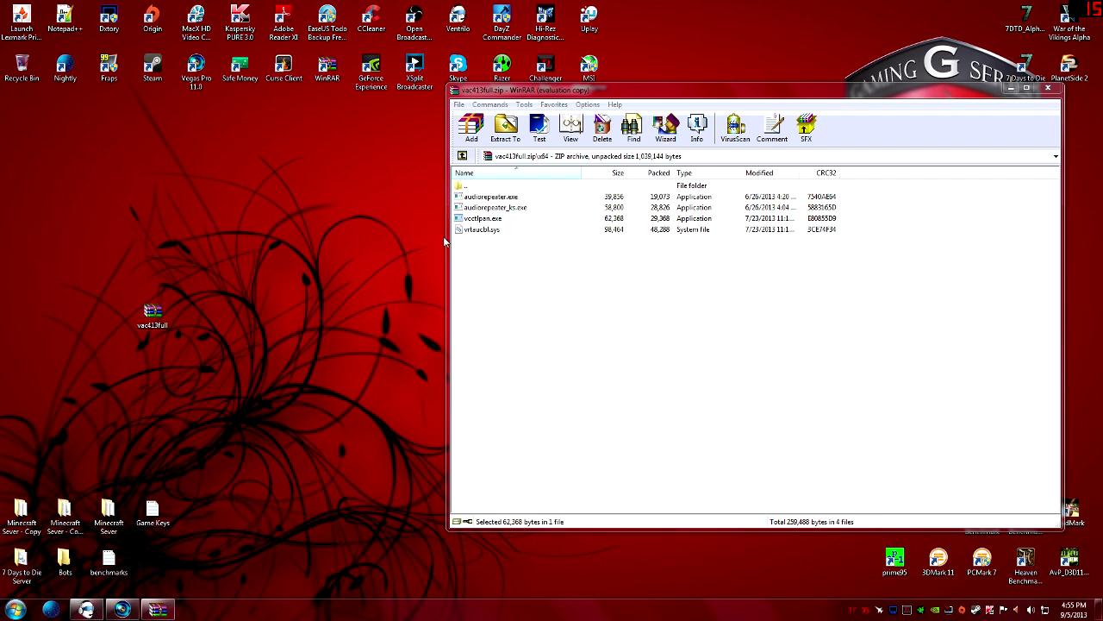
{"action": "left_click_drag", "start_coordinate": [152, 312], "coordinate": [278, 269]}
{"action": "left_click", "coordinate": [305, 346]}
{"action": "left_click", "coordinate": [1049, 90]}
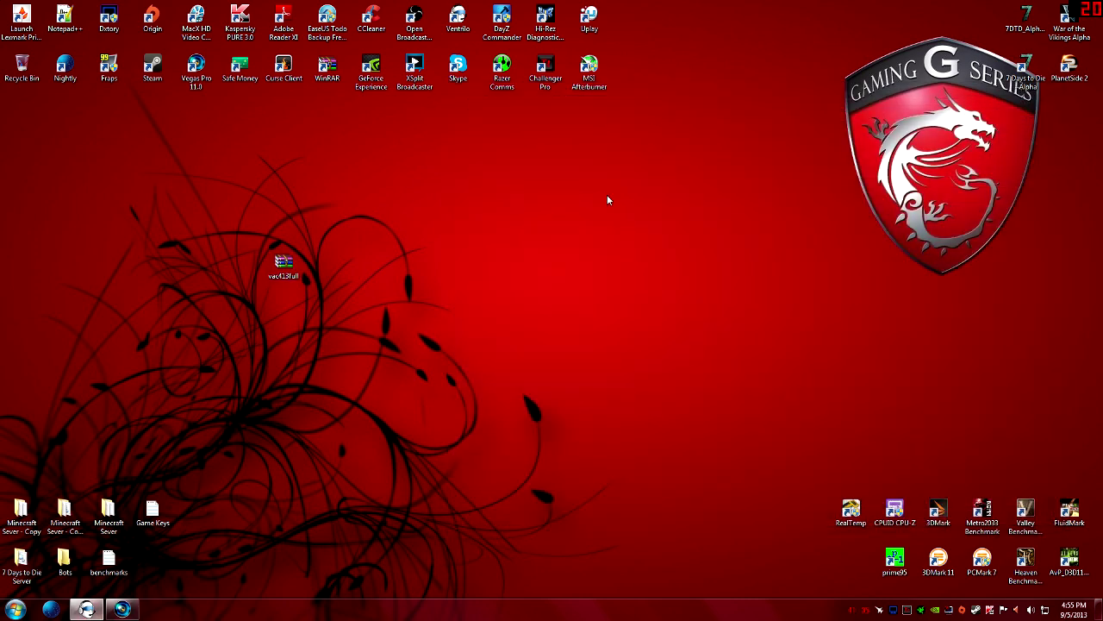
{"action": "left_click_drag", "start_coordinate": [284, 268], "coordinate": [636, 12]}
{"action": "left_click", "coordinate": [677, 235]}
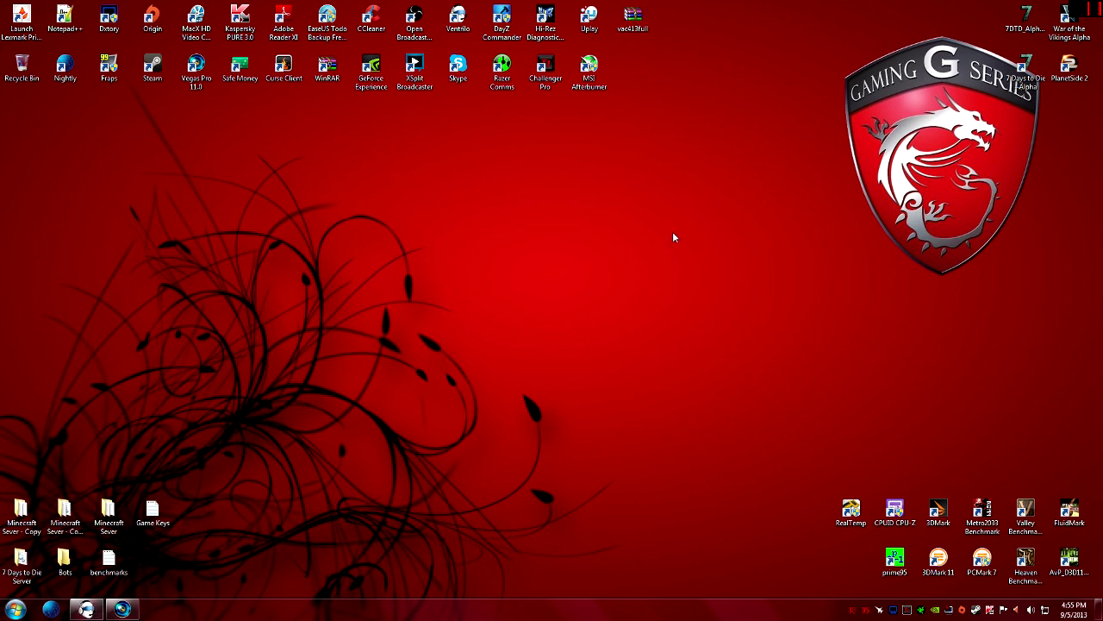
- Open Windows Sound settings from the taskbar speaker icon and centre the window
{"action": "left_click", "coordinate": [1029, 612]}
{"action": "right_click", "coordinate": [1029, 612]}
{"action": "left_click", "coordinate": [1036, 561]}
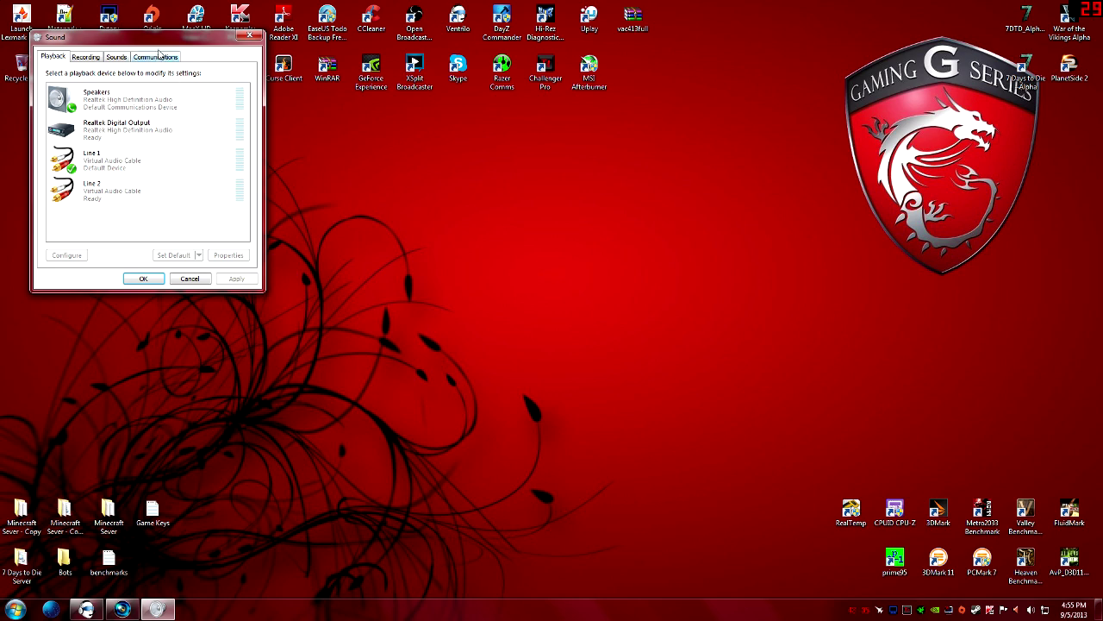
{"action": "left_click_drag", "start_coordinate": [158, 43], "coordinate": [507, 141]}
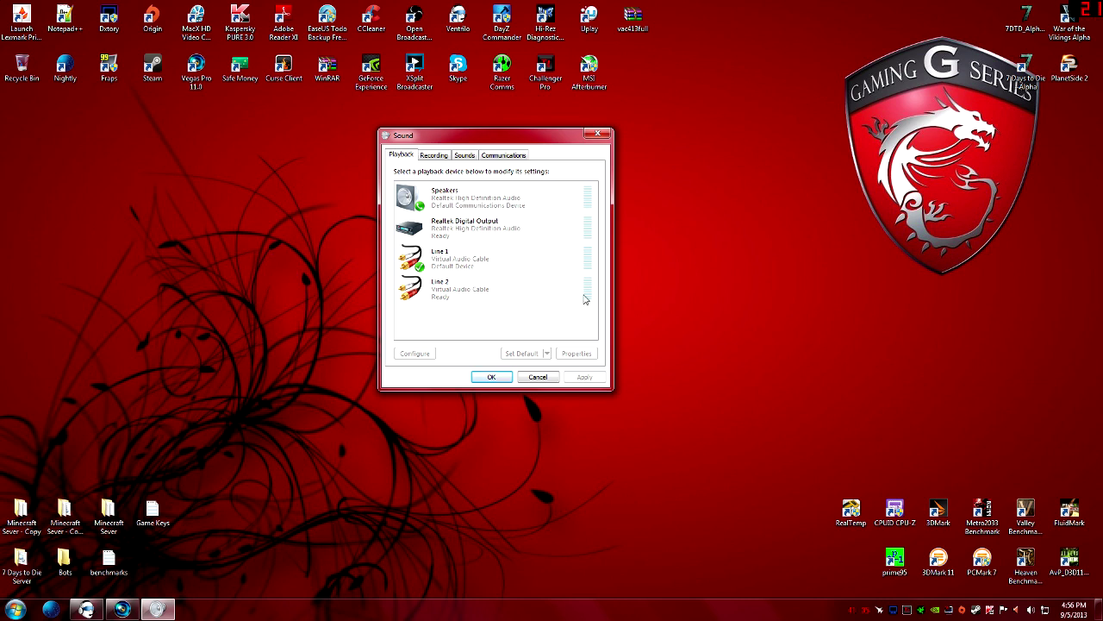
- Review the Line 2 and Speakers playback devices, then show the recording devices
{"action": "left_click", "coordinate": [523, 259]}
{"action": "left_click", "coordinate": [525, 284]}
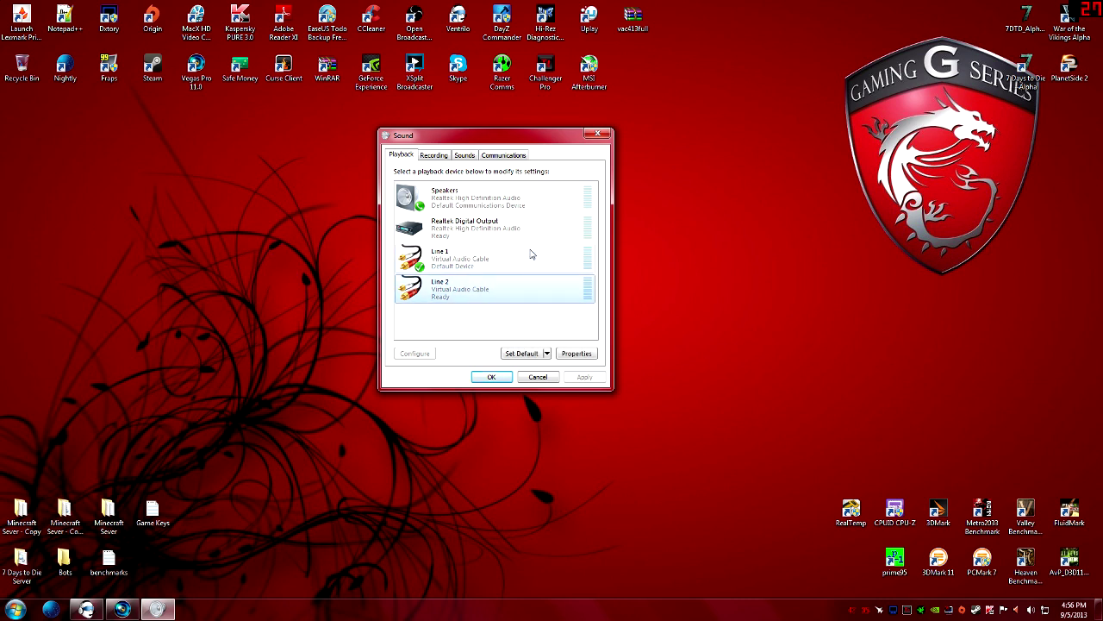
{"action": "left_click", "coordinate": [527, 211]}
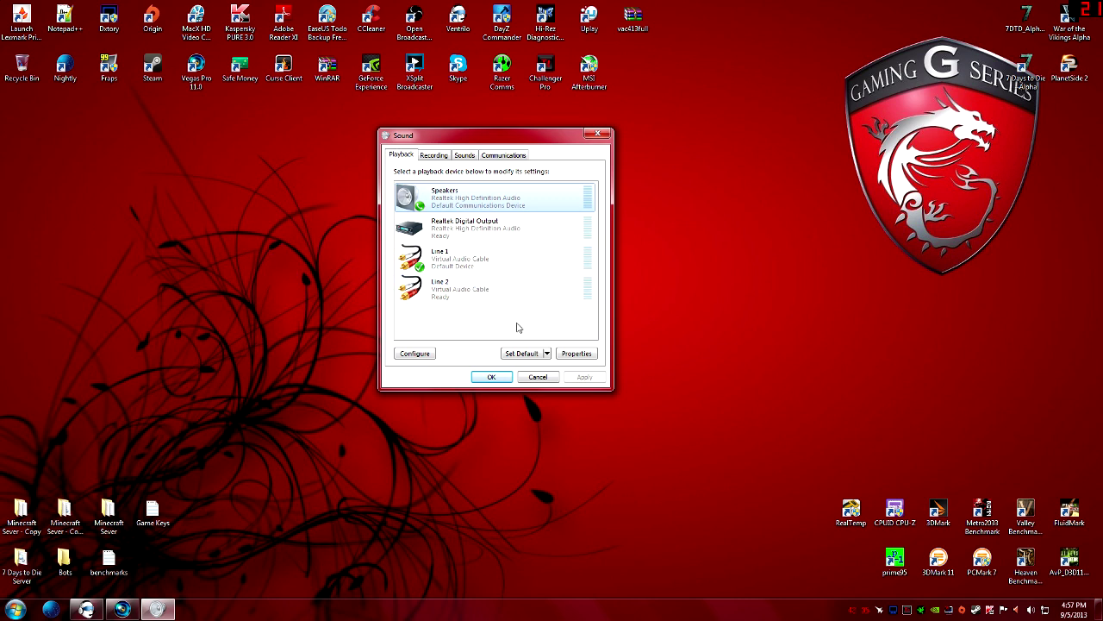
{"action": "left_click", "coordinate": [439, 158]}
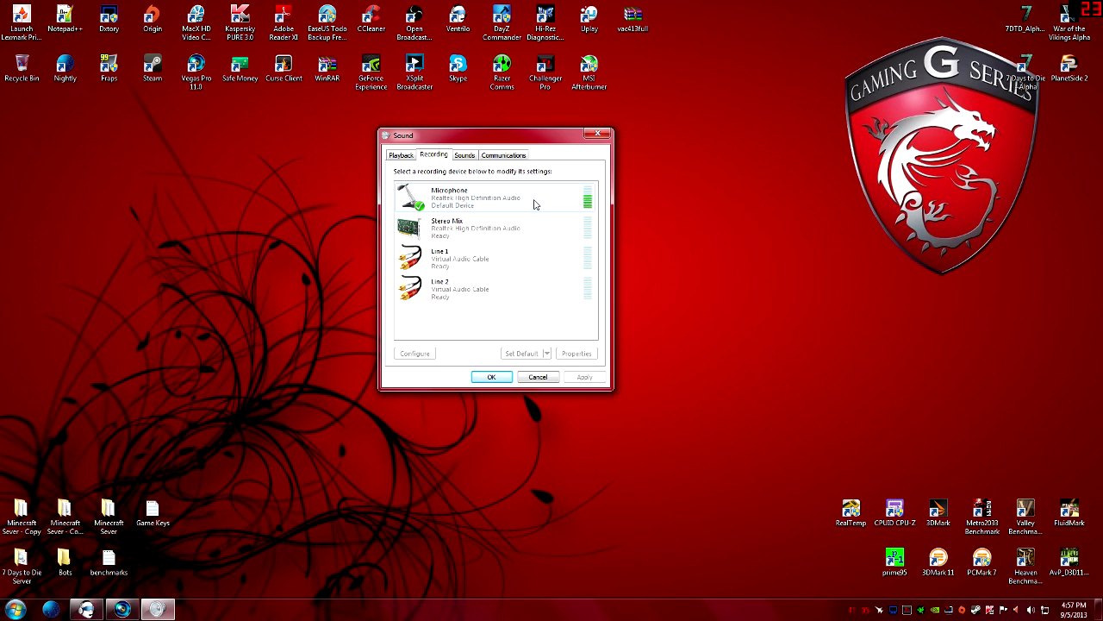
- Enable Listen on Line 1, playing through Speakers (Realtek High Definition Audio)
{"action": "right_click", "coordinate": [518, 251]}
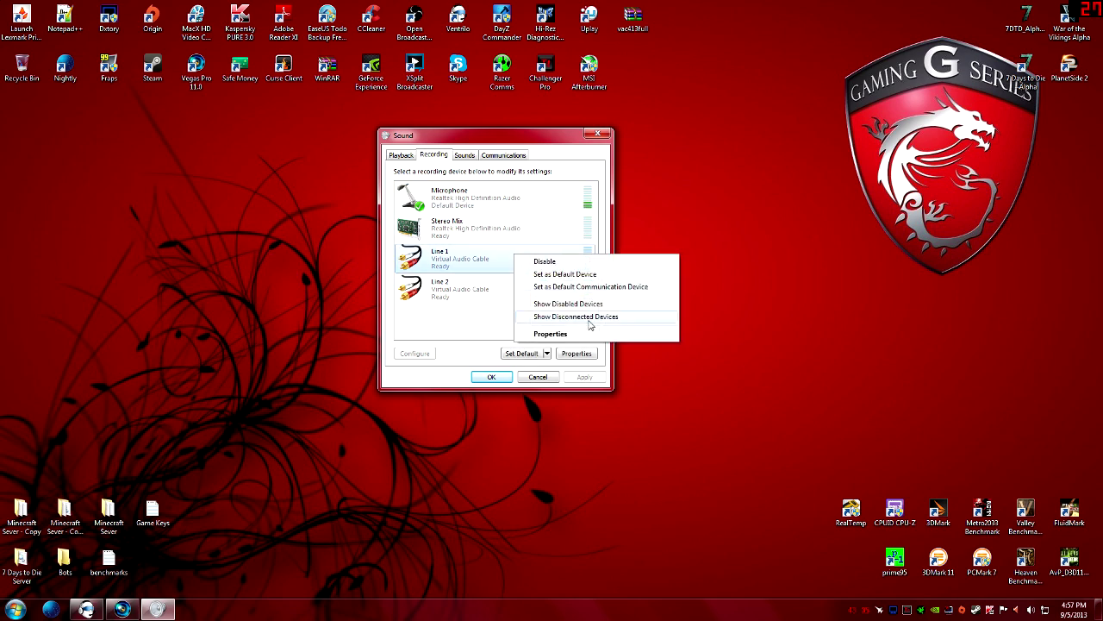
{"action": "left_click", "coordinate": [591, 334]}
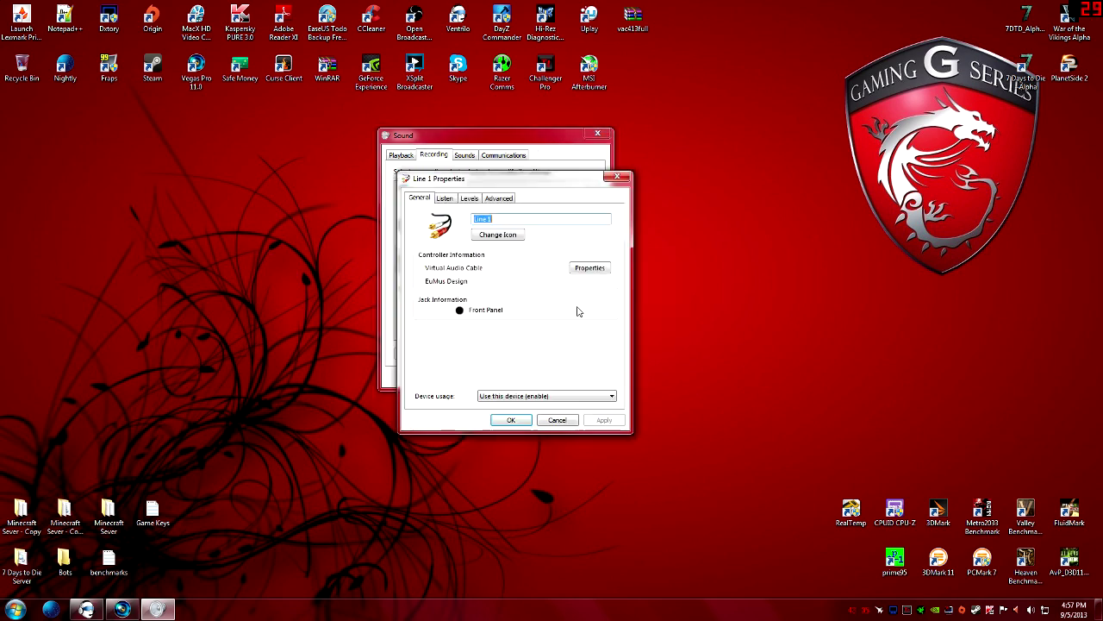
{"action": "left_click_drag", "start_coordinate": [529, 183], "coordinate": [731, 172]}
{"action": "left_click", "coordinate": [674, 177]}
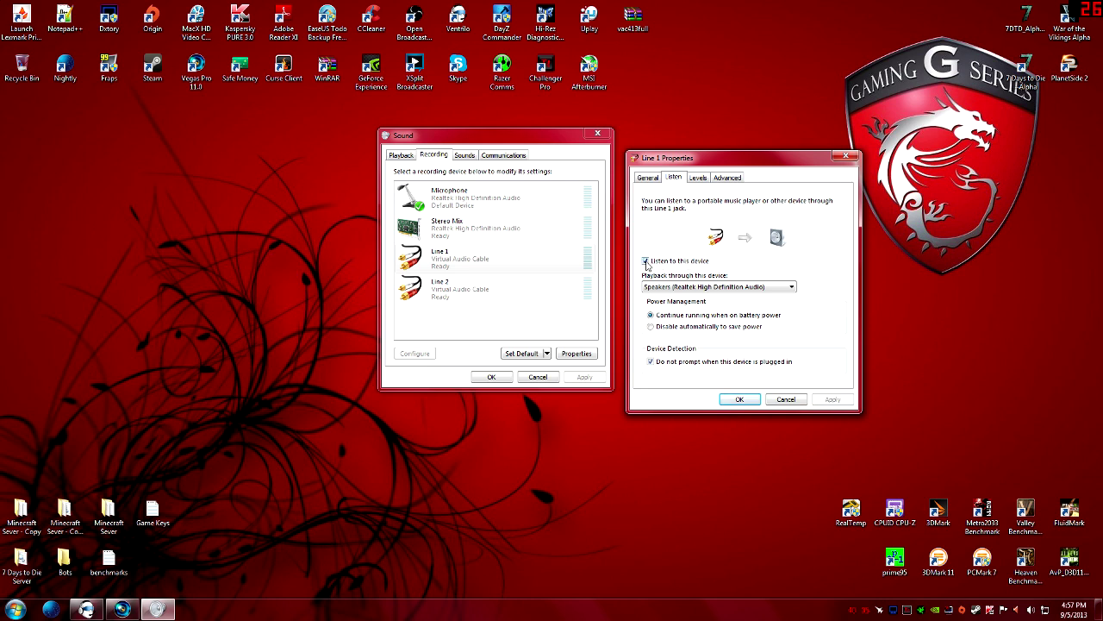
{"action": "left_click", "coordinate": [738, 287]}
{"action": "left_click", "coordinate": [871, 281]}
{"action": "left_click", "coordinate": [748, 400]}
{"action": "right_click", "coordinate": [513, 297]}
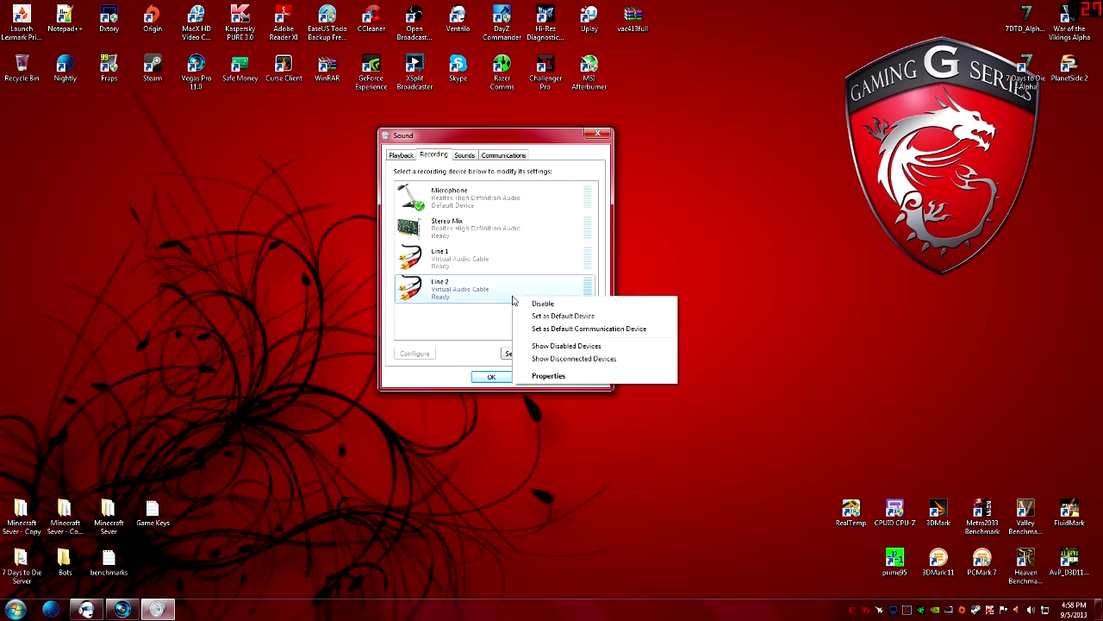
{"action": "left_click", "coordinate": [549, 377]}
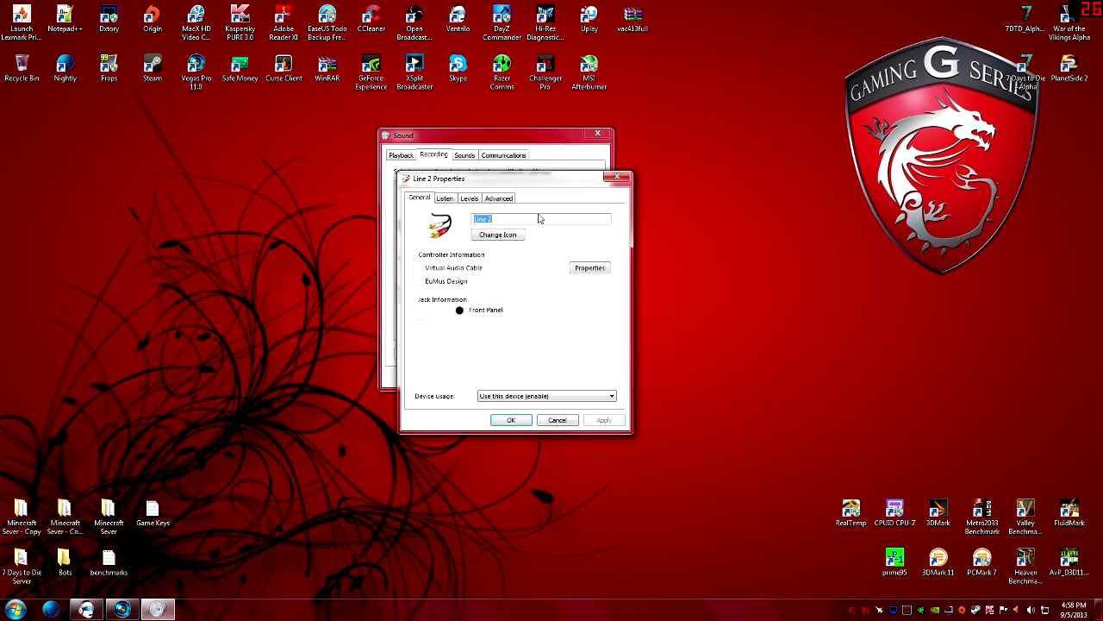
{"action": "left_click_drag", "start_coordinate": [536, 185], "coordinate": [775, 148]}
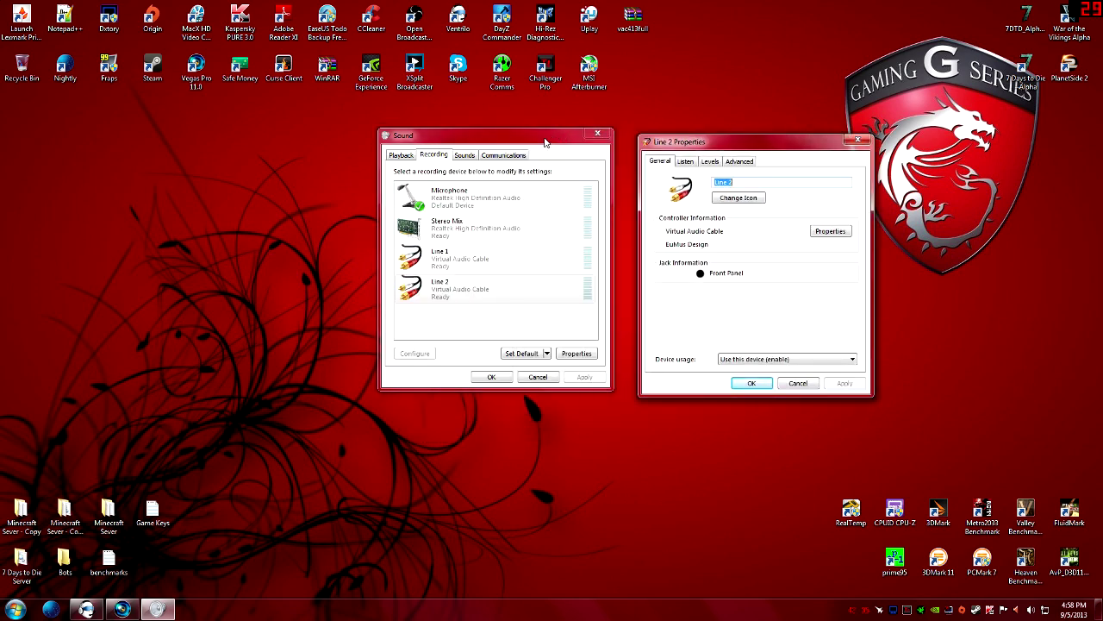
{"action": "left_click_drag", "start_coordinate": [713, 146], "coordinate": [707, 141]}
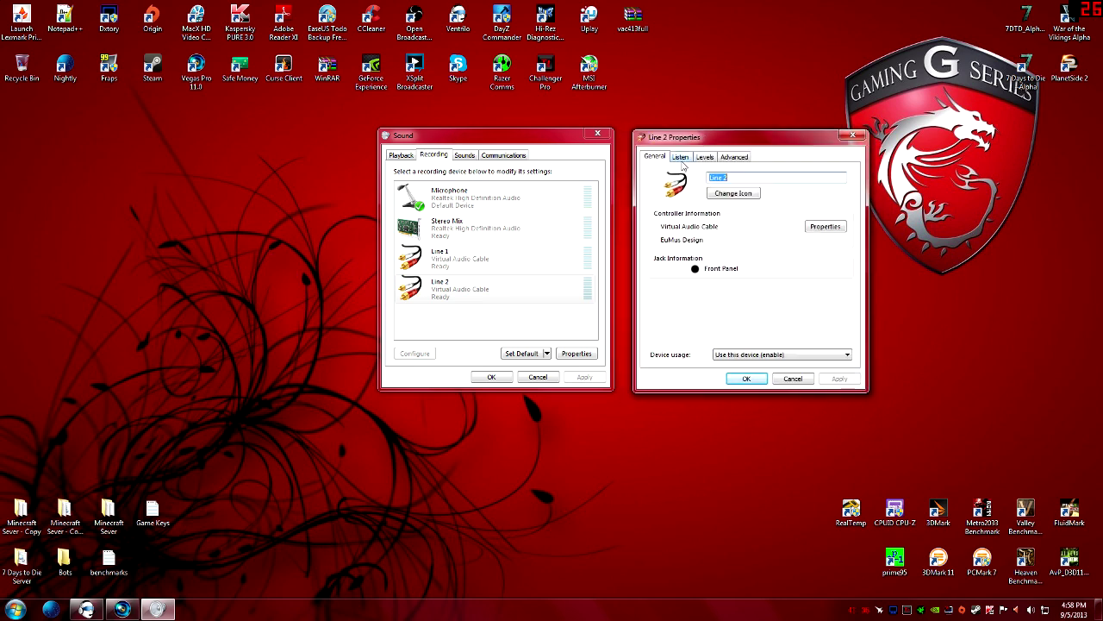
{"action": "left_click", "coordinate": [682, 157]}
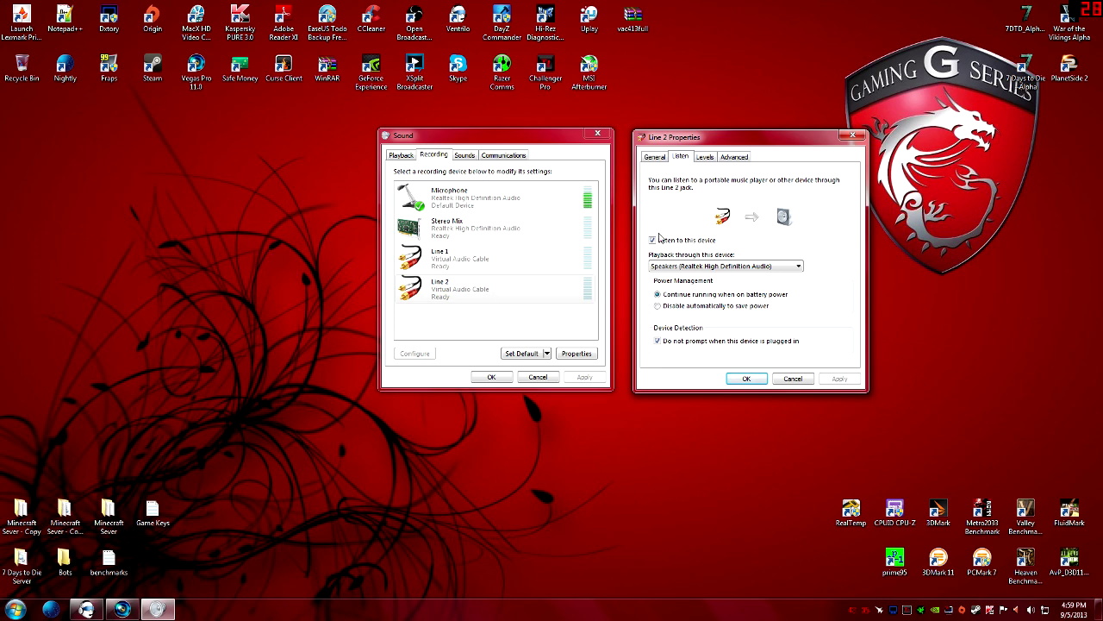
{"action": "left_click", "coordinate": [746, 377]}
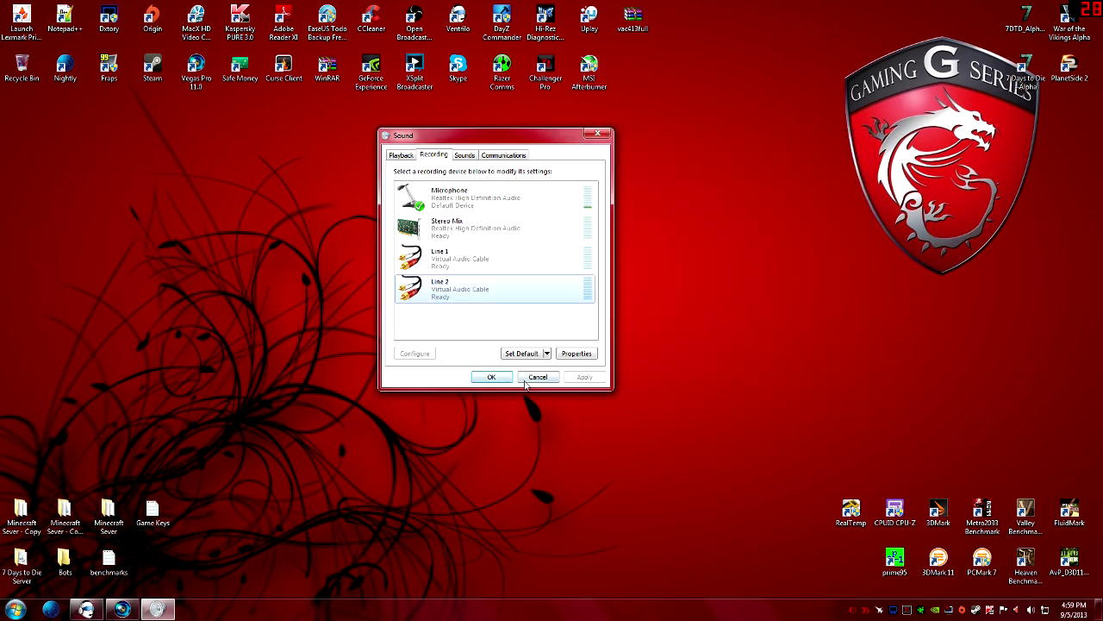
- Close Sound, then confirm Ventrilo's Setup output device is Line 2 (Virtual Audio Cable)
{"action": "left_click", "coordinate": [490, 377]}
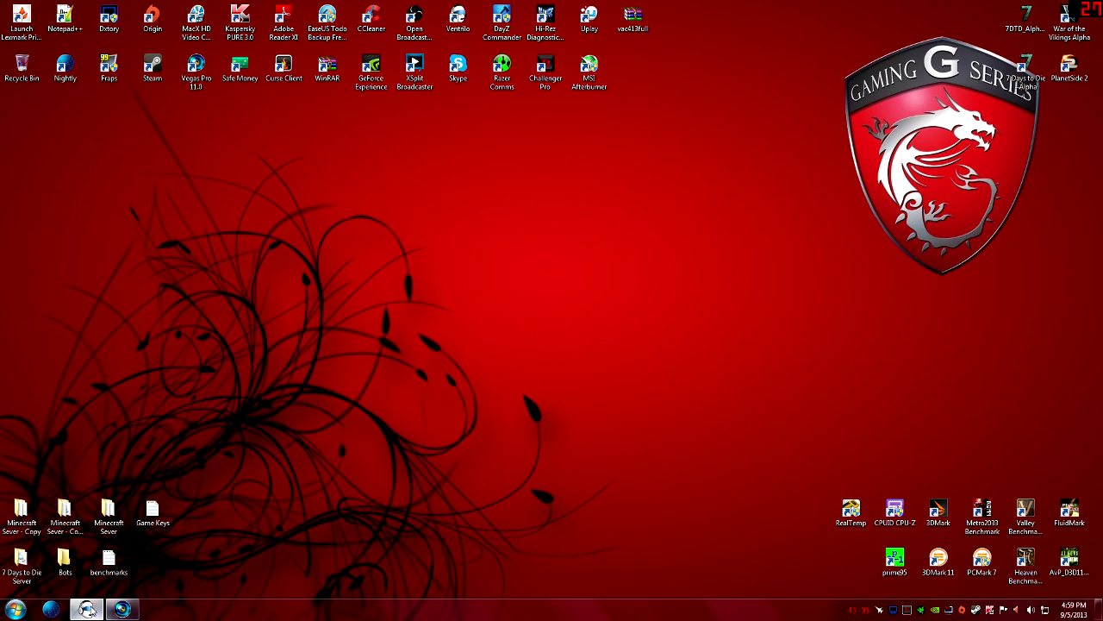
{"action": "left_click", "coordinate": [122, 609]}
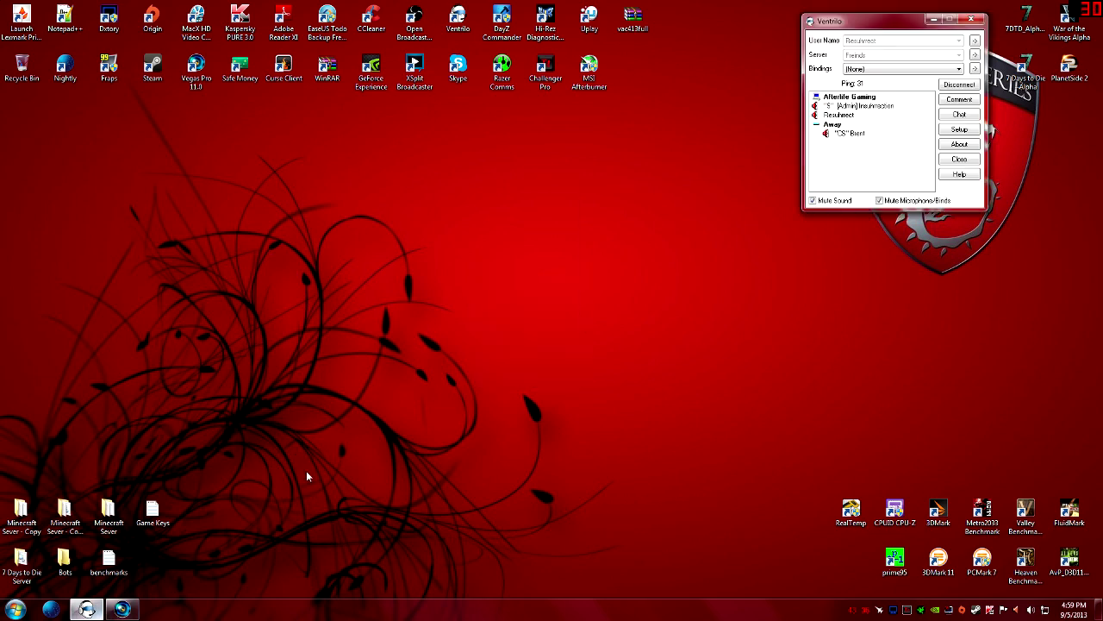
{"action": "left_click", "coordinate": [956, 131]}
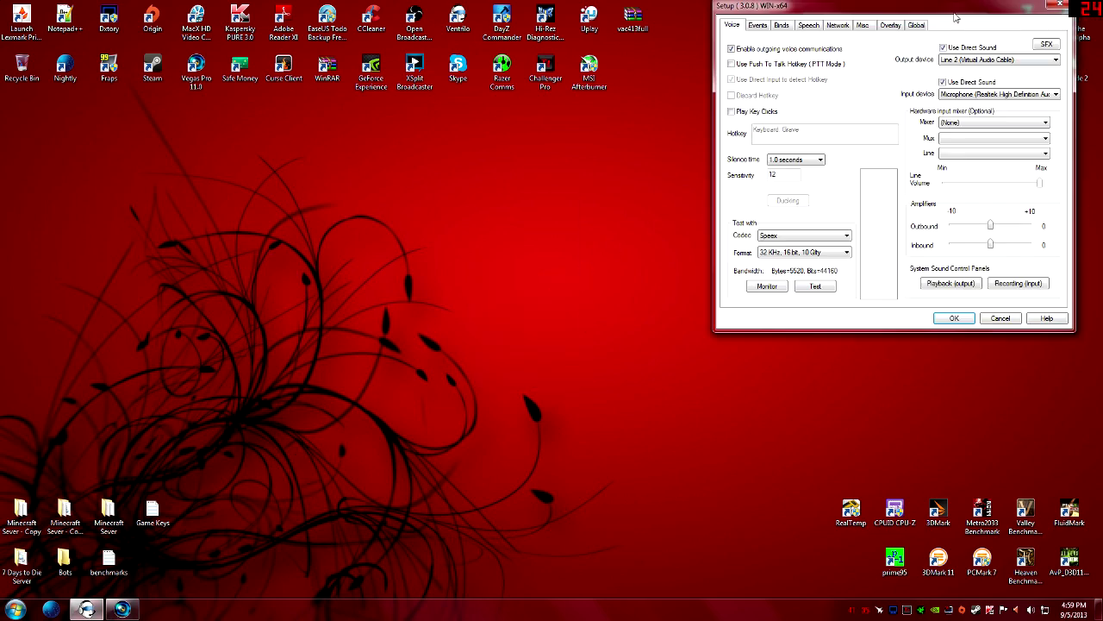
{"action": "left_click_drag", "start_coordinate": [953, 16], "coordinate": [655, 144]}
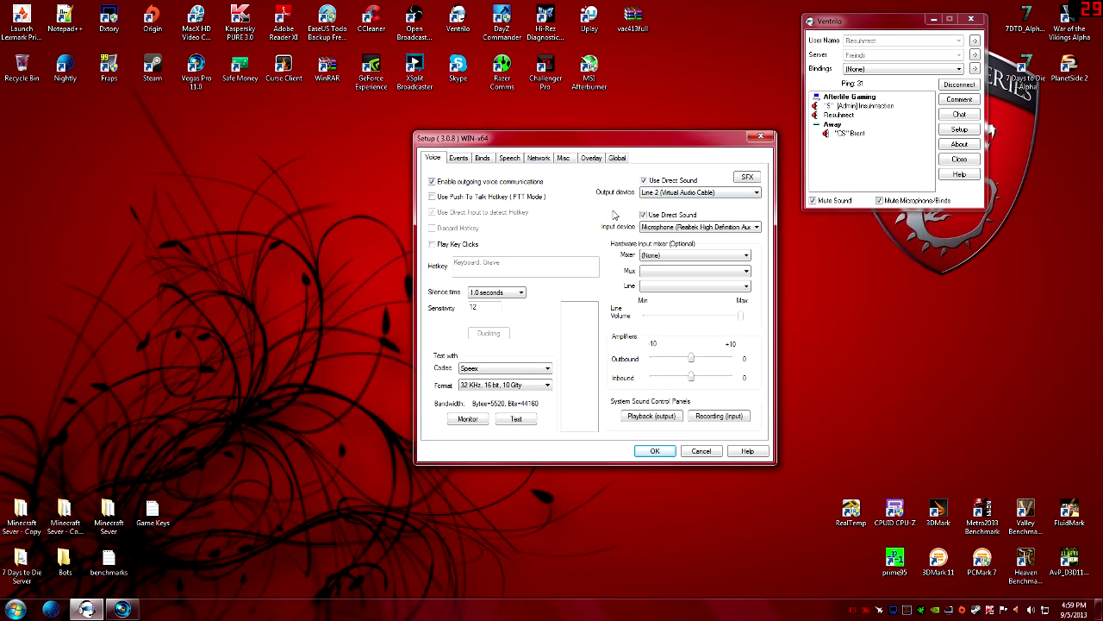
{"action": "left_click", "coordinate": [644, 190]}
{"action": "left_click", "coordinate": [657, 449]}
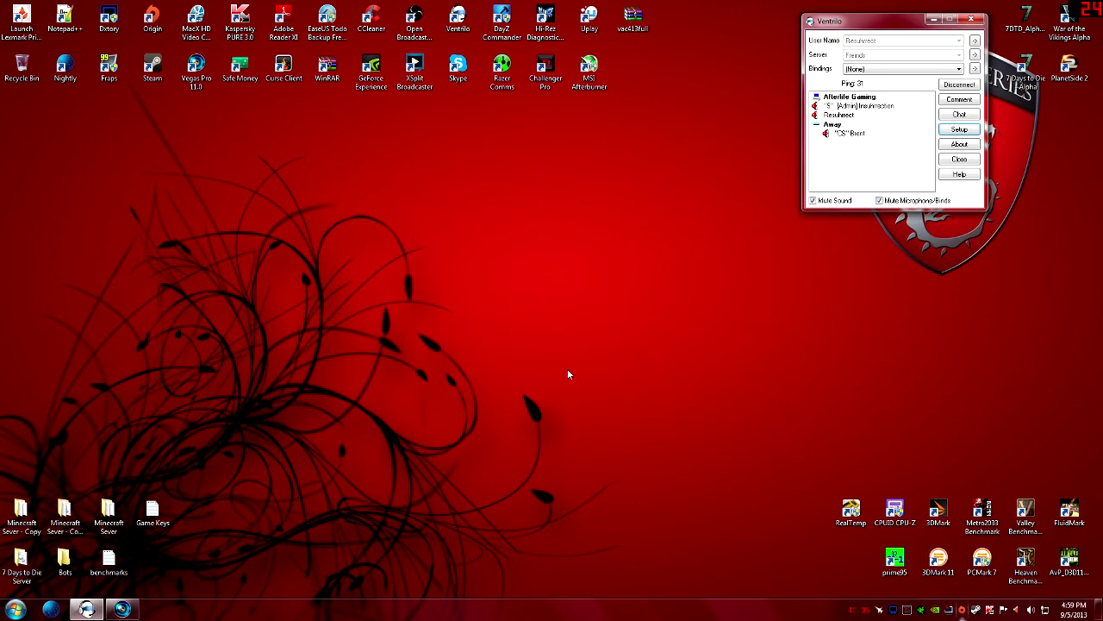